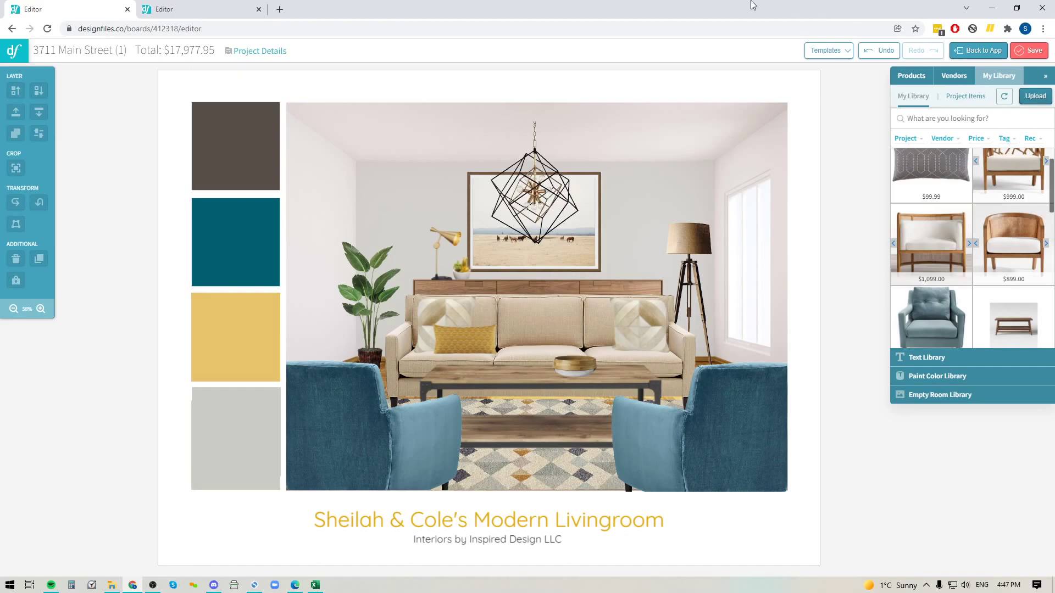
# Adjust the left blue velvet chair to brightness 102, contrast 108 and saturation 154.
pyautogui.click(338, 426)
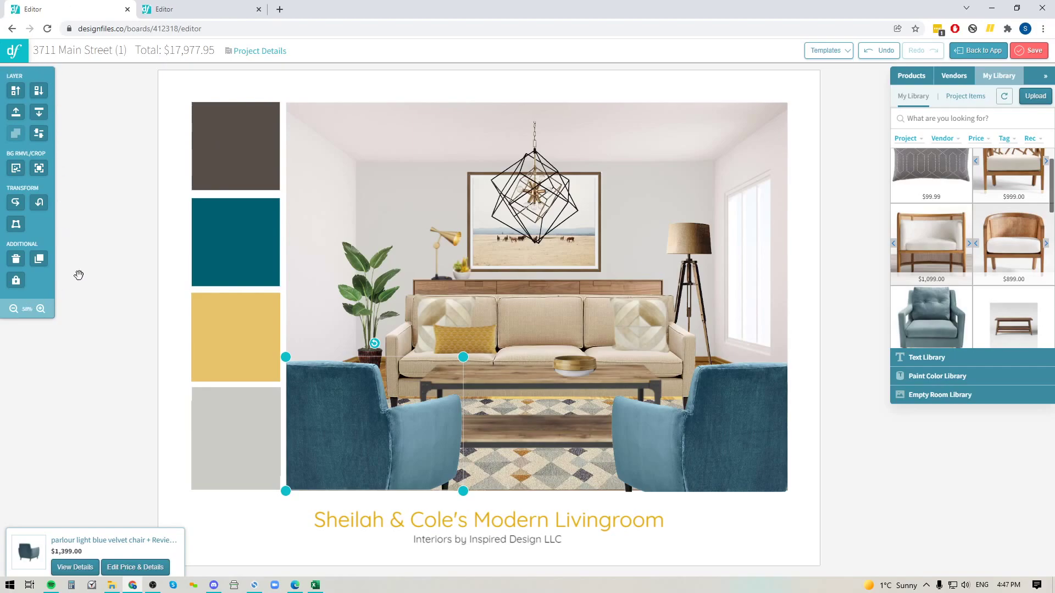
pyautogui.click(38, 135)
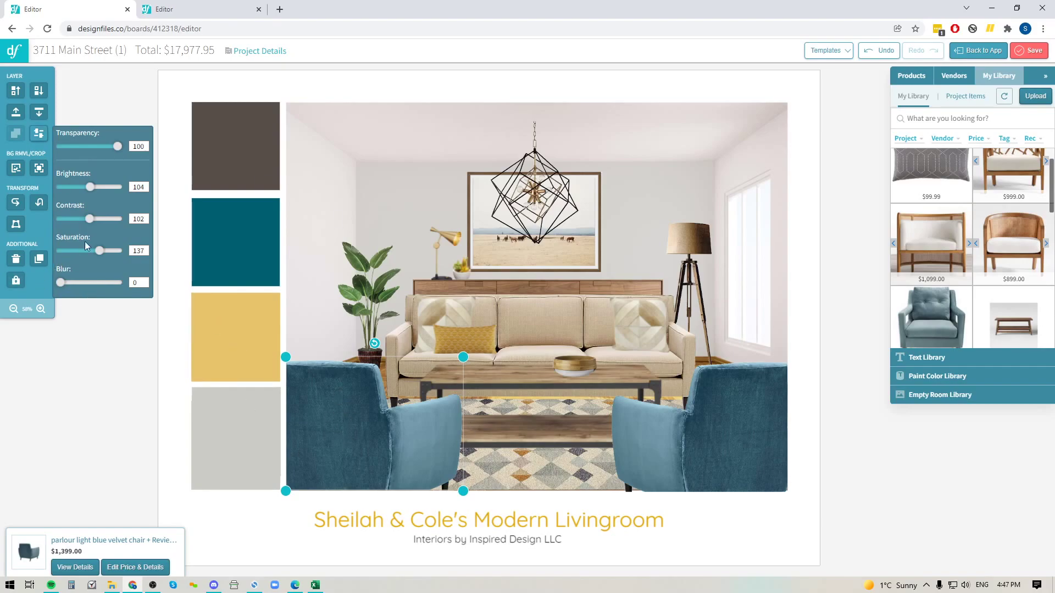
pyautogui.moveTo(90, 189); pyautogui.dragTo(91, 219)
pyautogui.moveTo(102, 252)
pyautogui.mouseDown()
pyautogui.moveTo(125, 250)
pyautogui.moveTo(62, 253)
pyautogui.moveTo(105, 252)
pyautogui.mouseUp()
# Make a duplicate of the recoloured left blue chair.
pyautogui.click(297, 537)
pyautogui.click(331, 412)
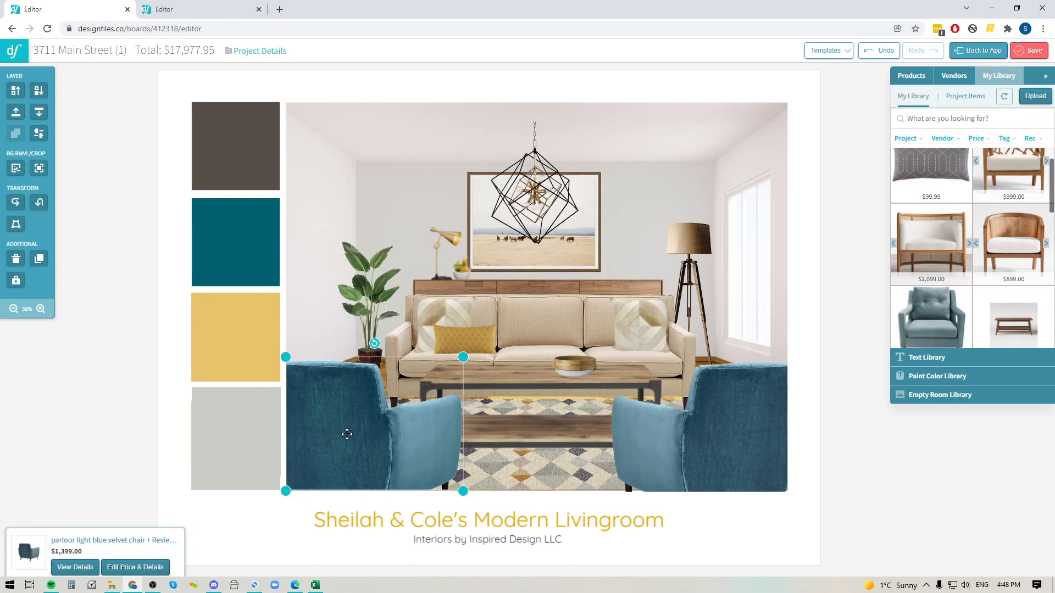
pyautogui.click(40, 259)
pyautogui.moveTo(296, 439); pyautogui.dragTo(487, 424)
# Delete the original right chair and place the mirrored copy level on the rug's right side.
pyautogui.click(748, 424)
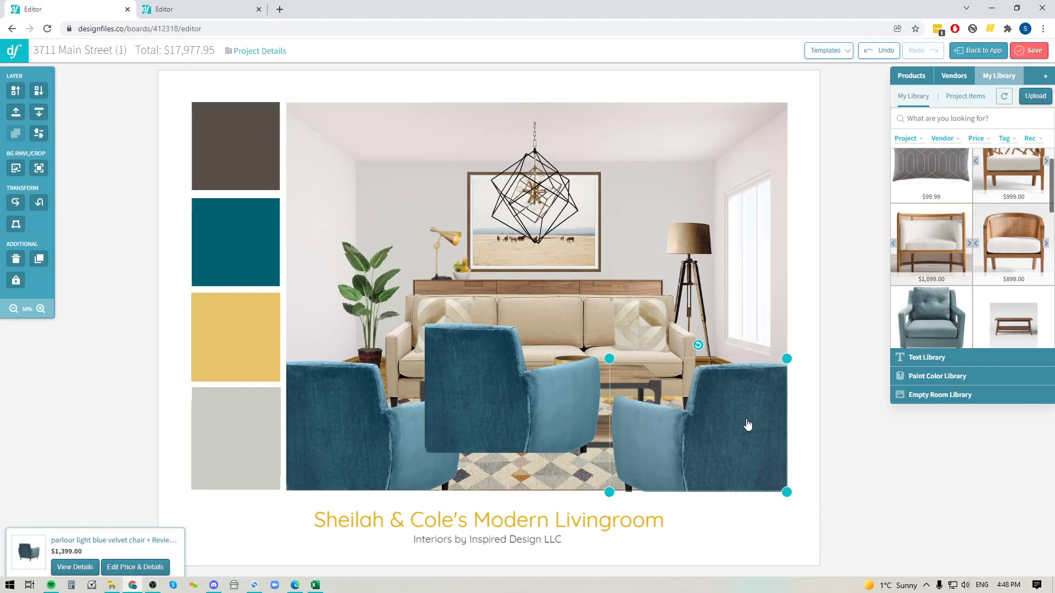
pyautogui.press('Delete')
pyautogui.moveTo(482, 391); pyautogui.dragTo(669, 434)
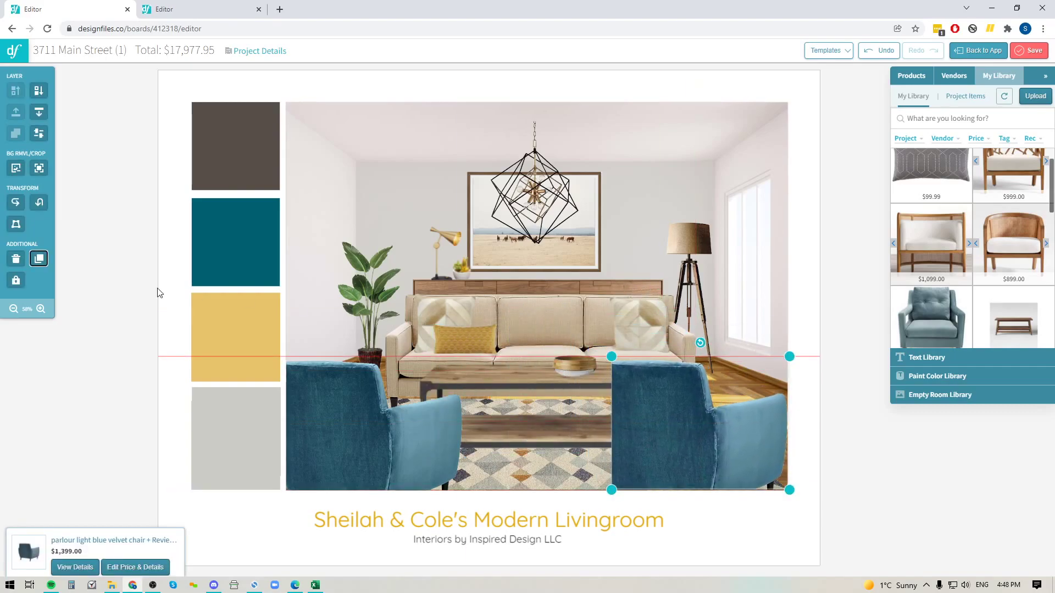
pyautogui.click(15, 204)
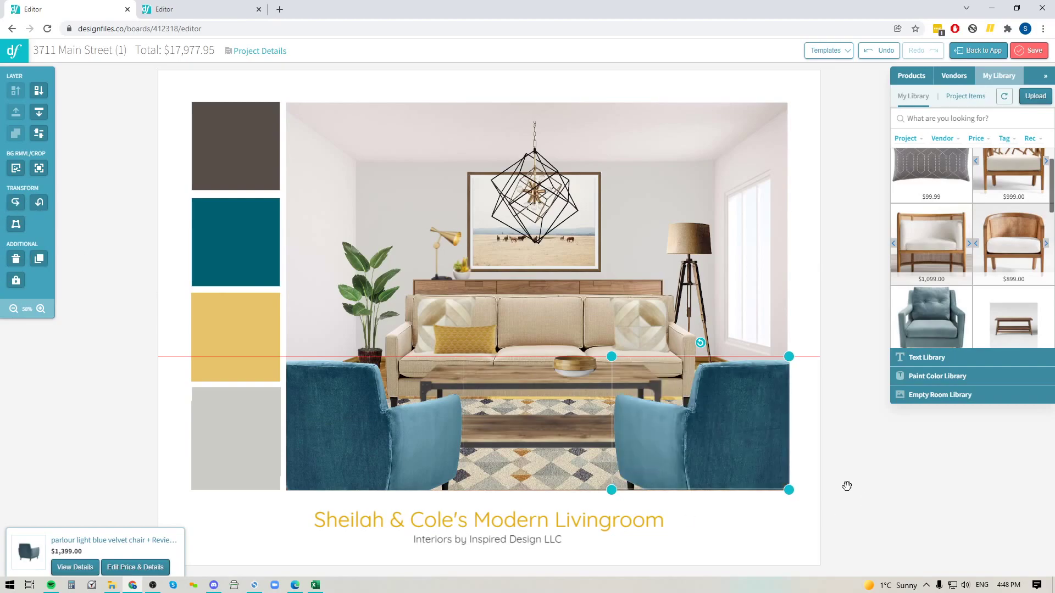
pyautogui.moveTo(752, 456); pyautogui.dragTo(738, 470)
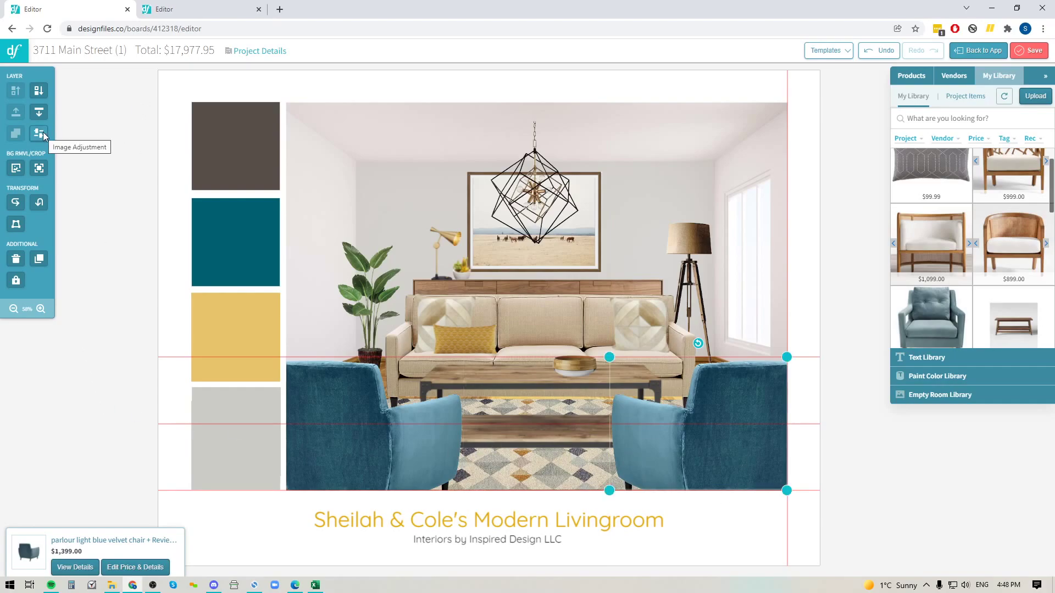
# Set the back wall's Stonington Gray paint to transparency 100, fully opaque.
pyautogui.click(400, 185)
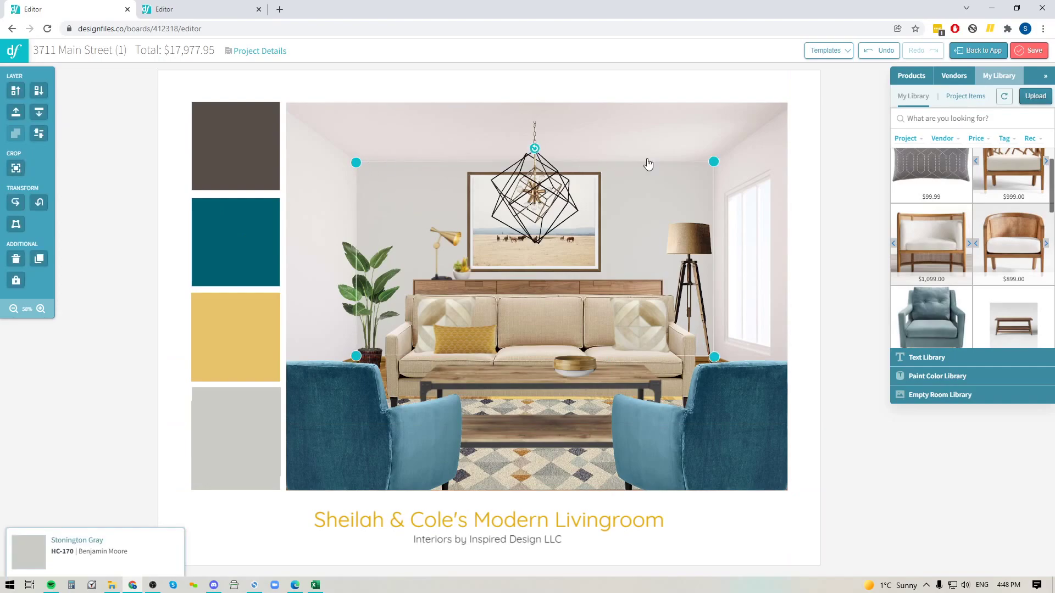
pyautogui.click(39, 134)
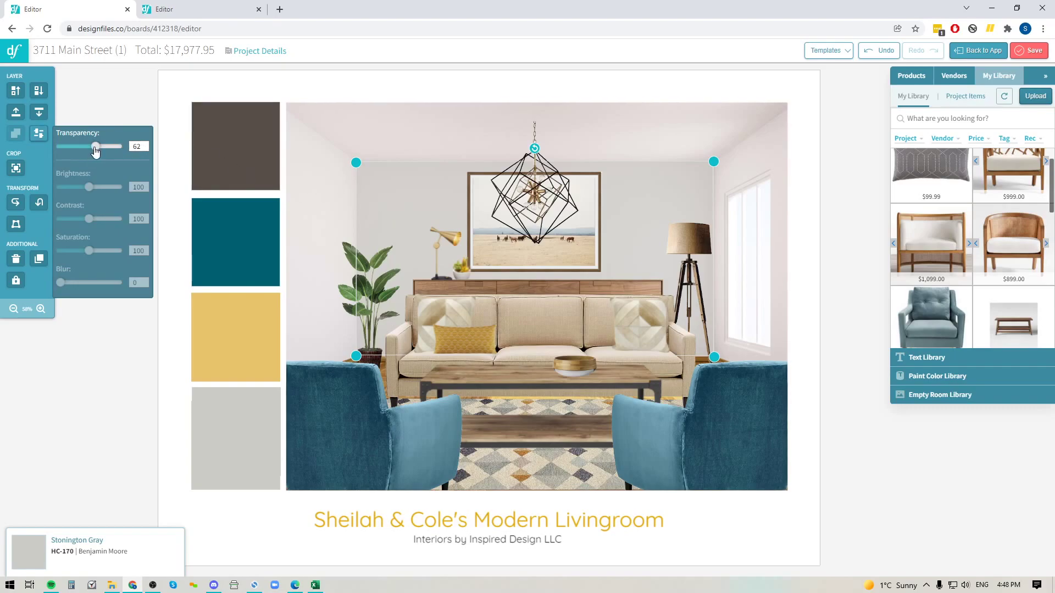
pyautogui.moveTo(95, 152); pyautogui.dragTo(128, 148)
# Bring up the Benjamin Moore paint colours, then place and remove a Venetian Gold swatch.
pyautogui.click(940, 377)
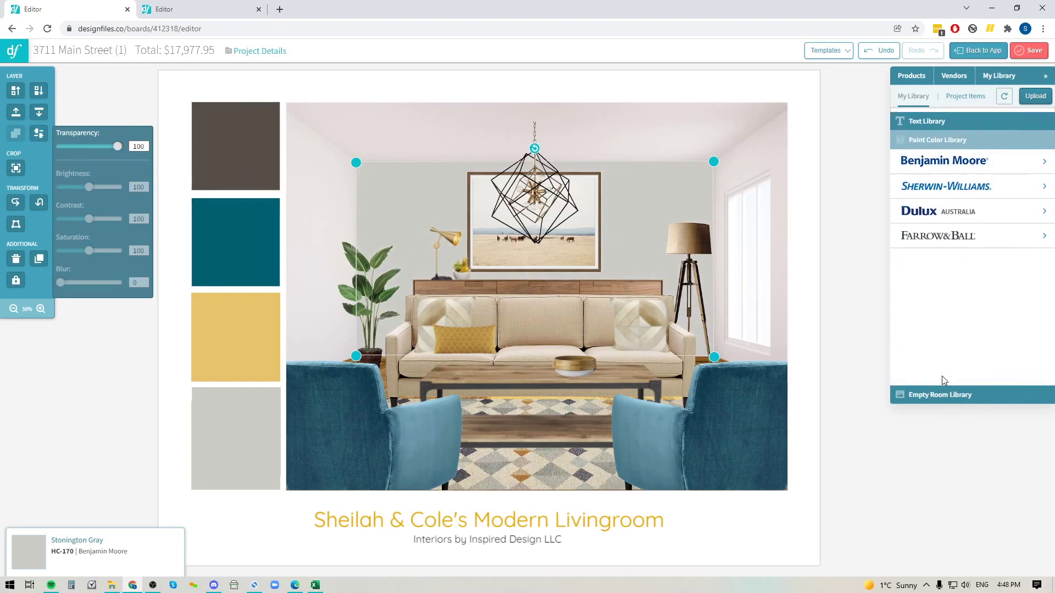
pyautogui.click(923, 133)
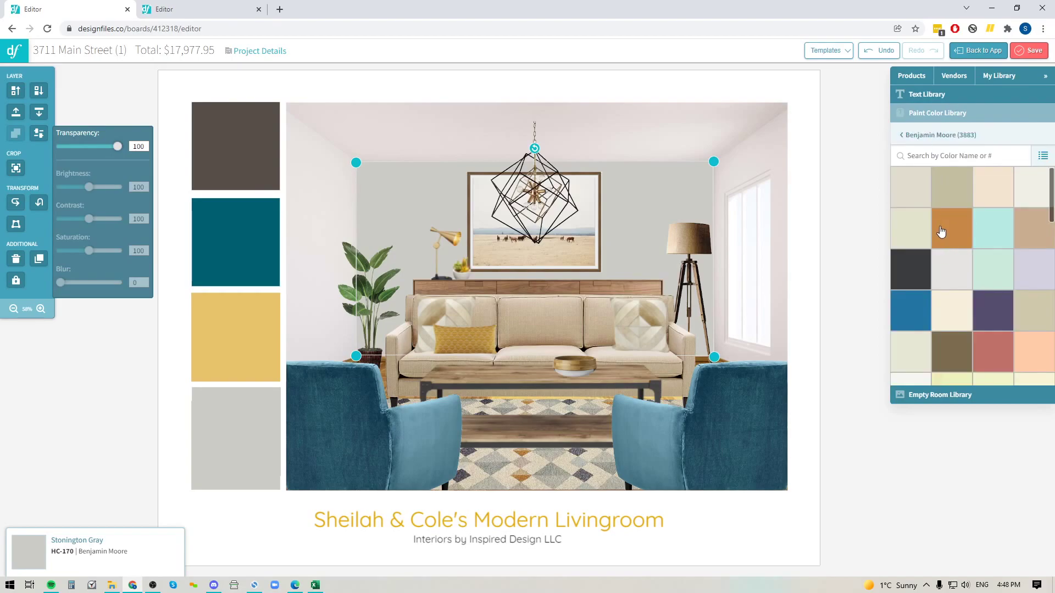
pyautogui.moveTo(941, 232); pyautogui.dragTo(568, 337)
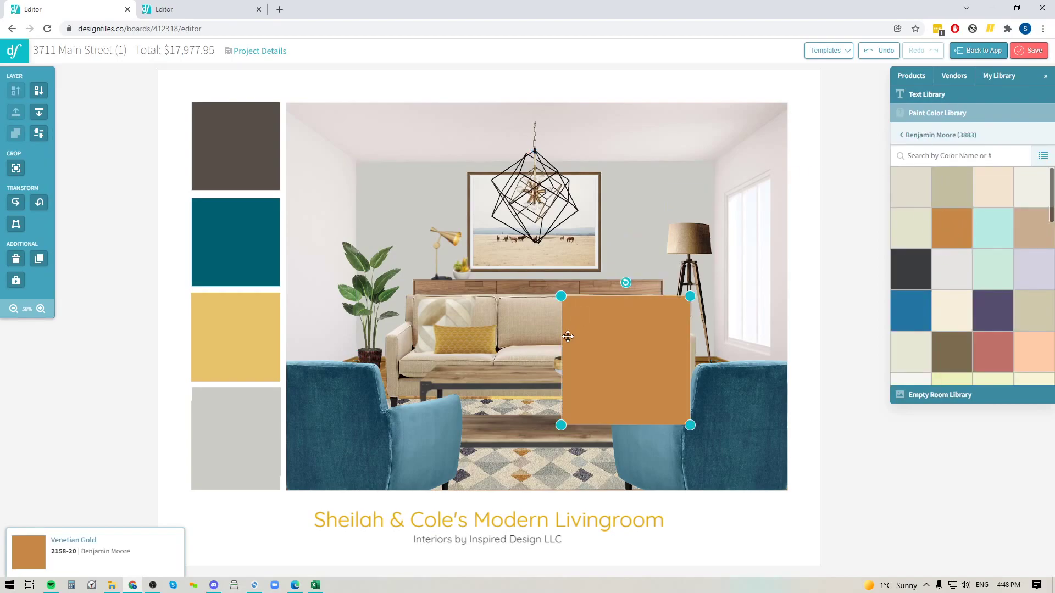
pyautogui.press('Delete')
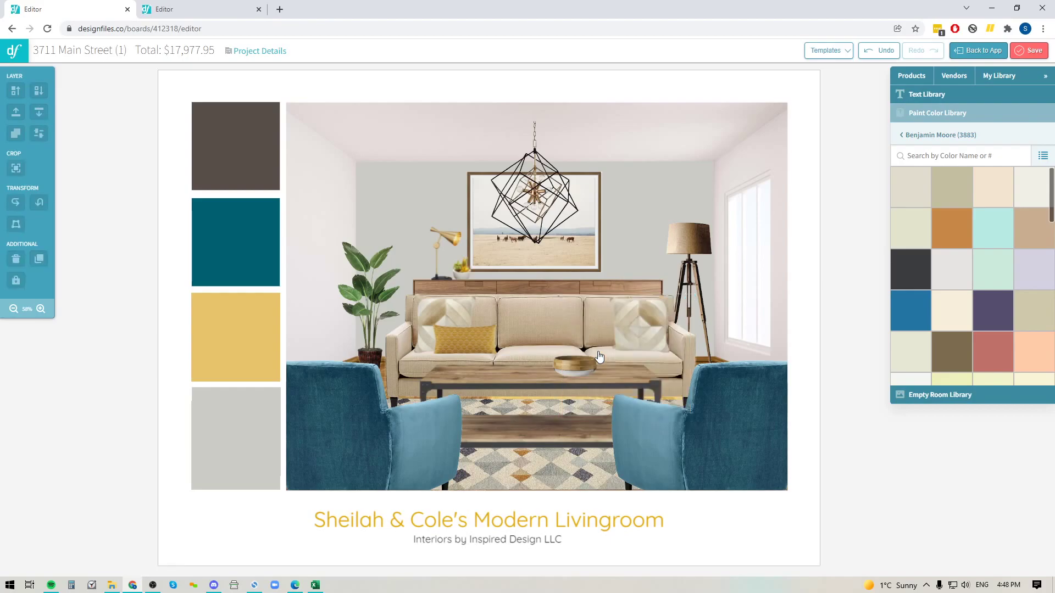
# Lower the Stonington Gray wall paint's transparency to 58, then deselect it.
pyautogui.click(391, 201)
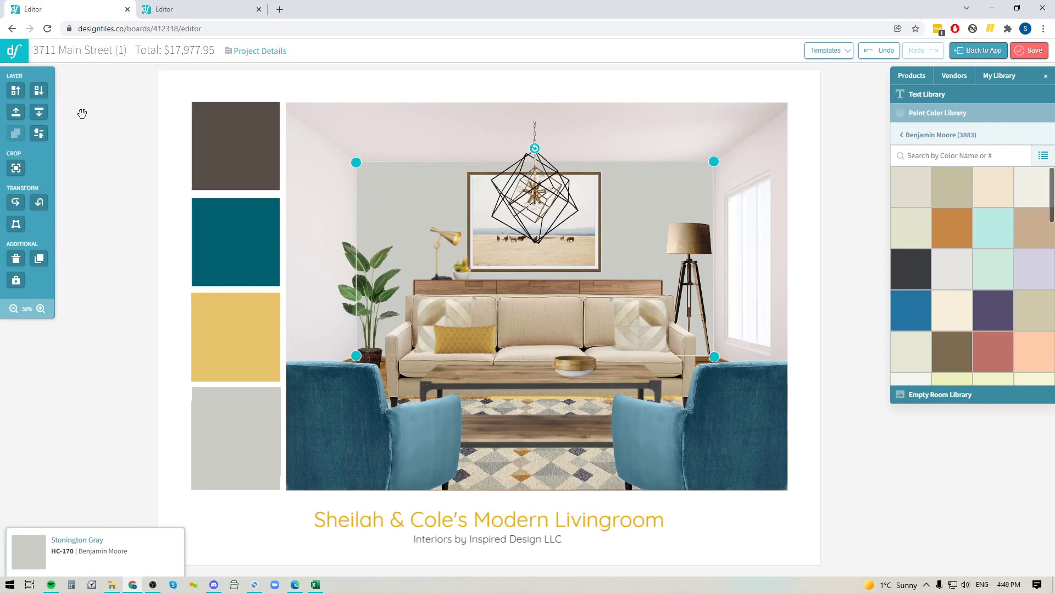
pyautogui.click(39, 134)
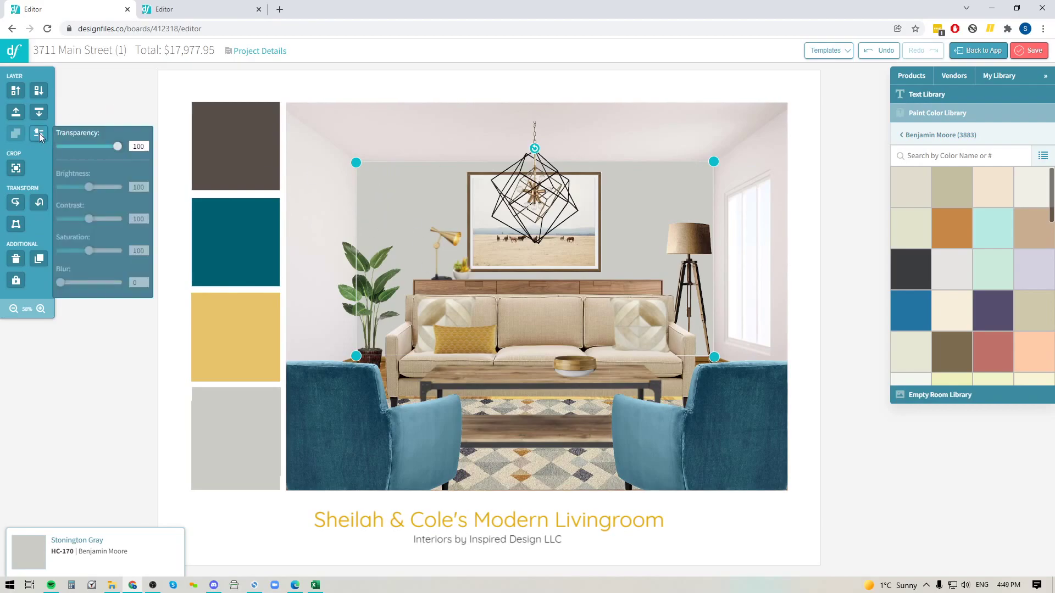
pyautogui.moveTo(117, 146); pyautogui.dragTo(94, 148)
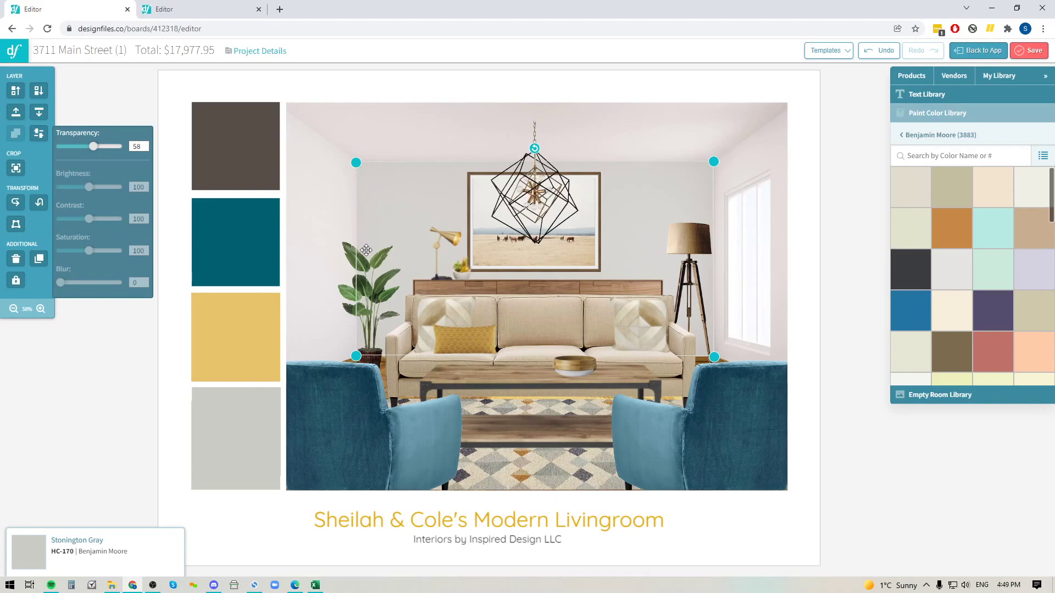
pyautogui.click(164, 113)
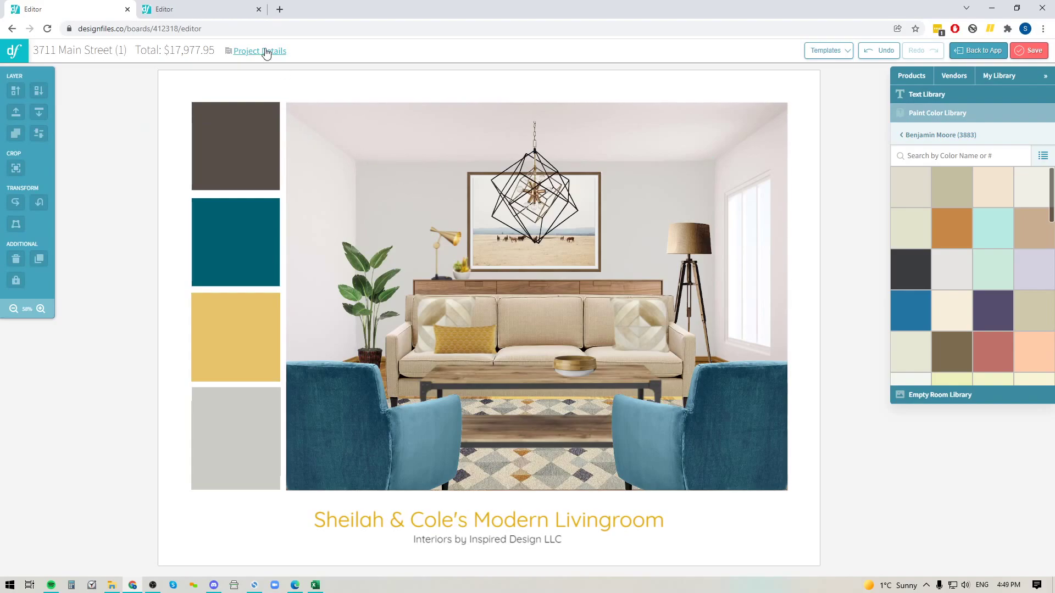
# Review the left chair's adjustments, then switch to the $4,888.00 sample project board.
pyautogui.click(345, 399)
pyautogui.click(41, 136)
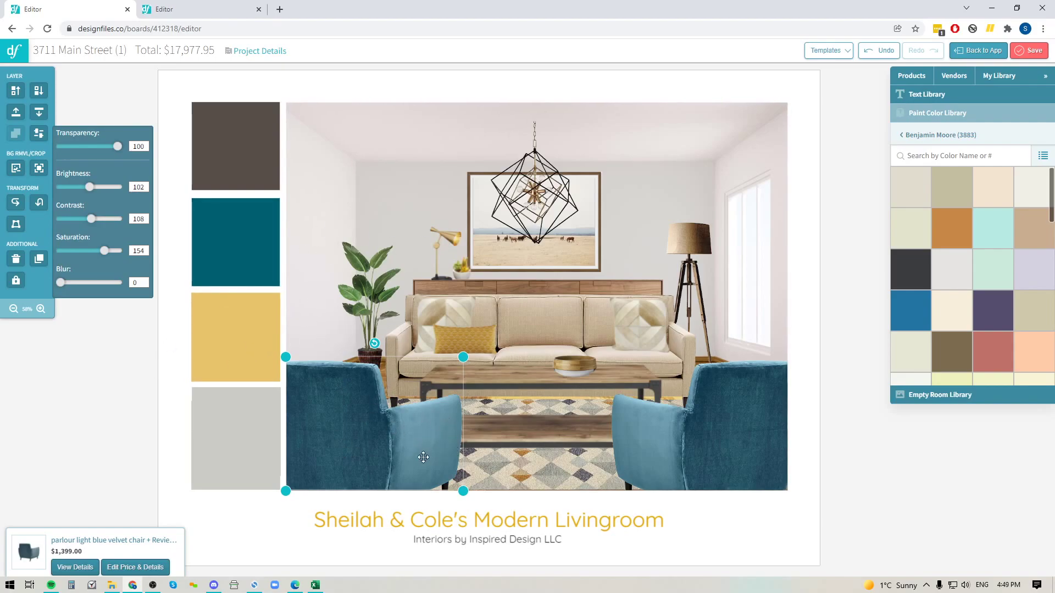
pyautogui.click(110, 418)
pyautogui.click(218, 7)
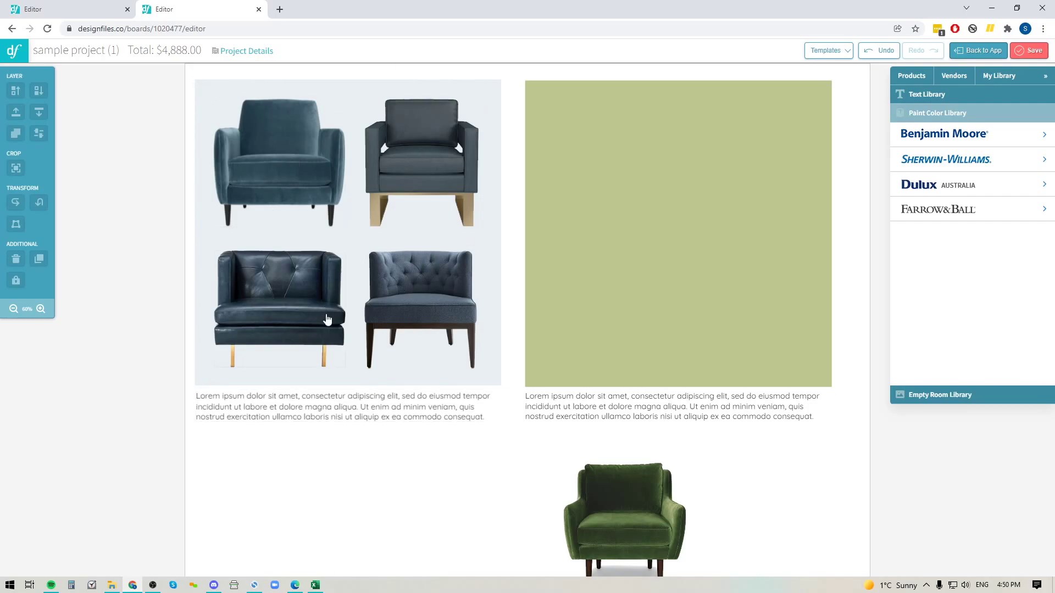
# Fade the Shades Of Spring green block to transparency 15 and move the green armchair into its top-left corner.
pyautogui.click(652, 192)
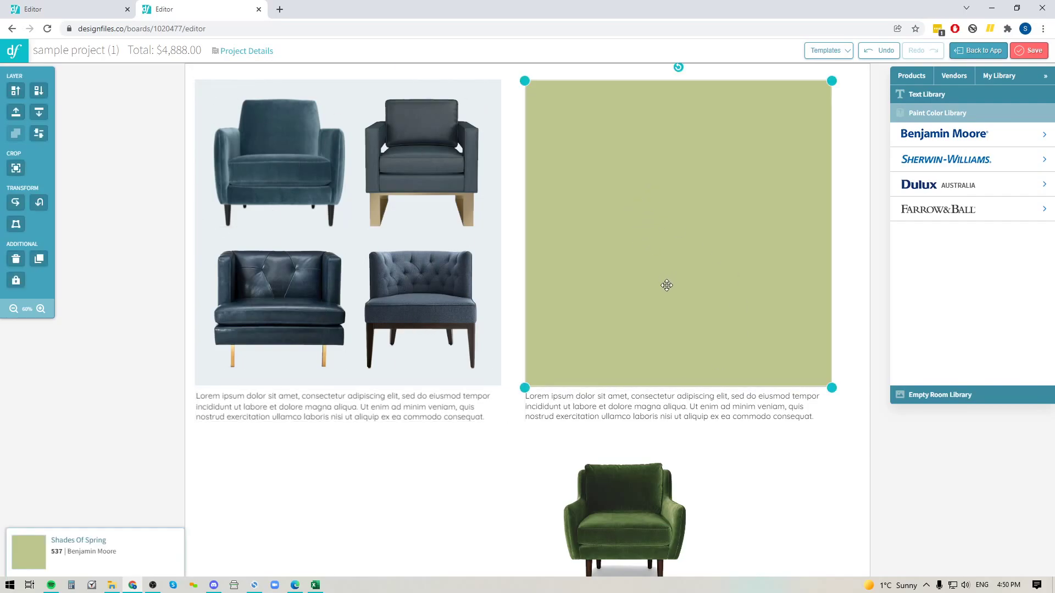
pyautogui.click(952, 138)
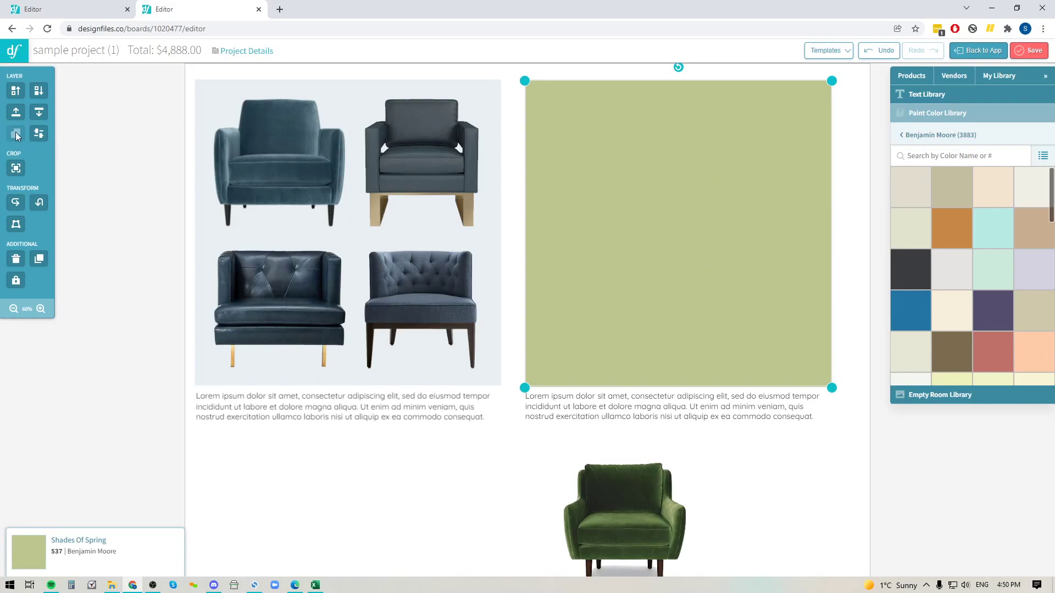
pyautogui.click(38, 134)
pyautogui.moveTo(112, 147); pyautogui.dragTo(69, 148)
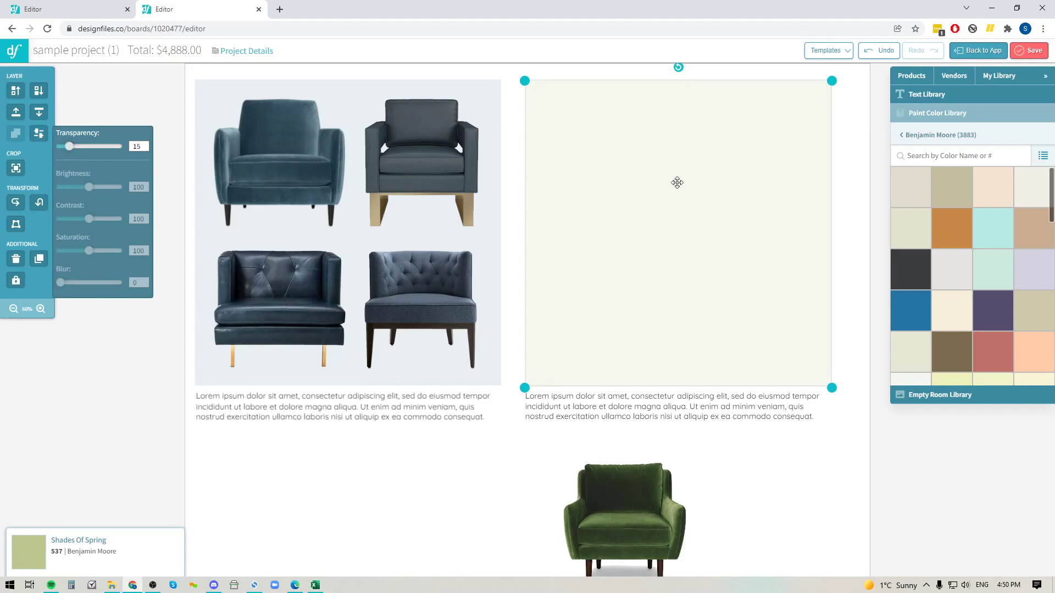
pyautogui.moveTo(602, 522); pyautogui.dragTo(582, 162)
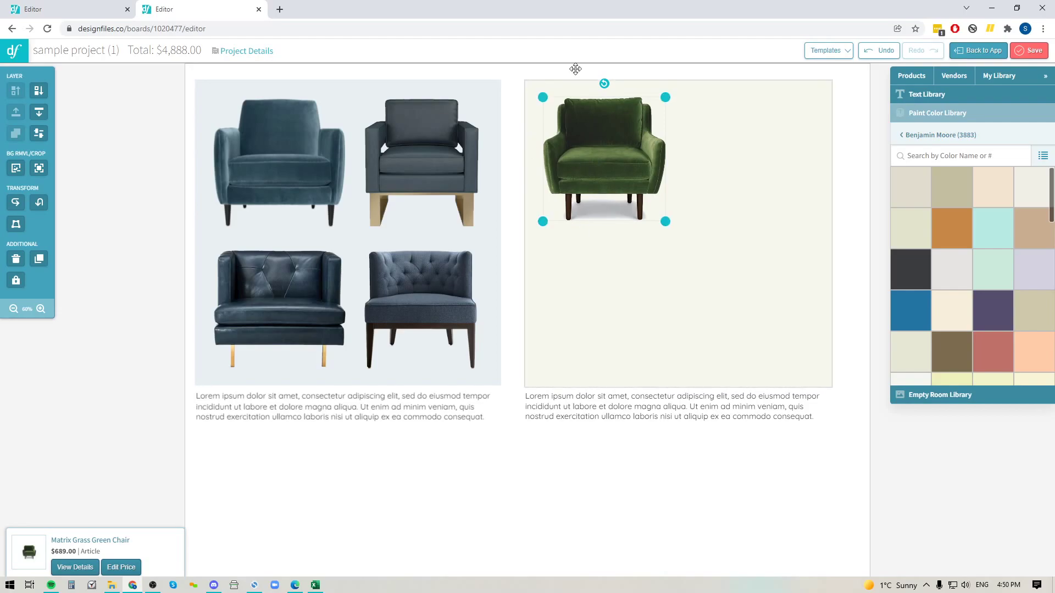